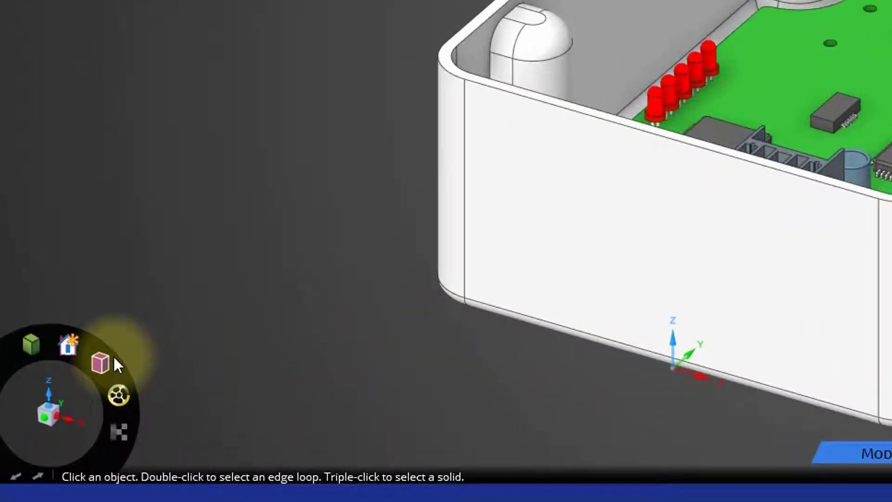
Turn to a straight-on view, zoom out, and select the housing's back wall face
{"action": "mouse_move", "coordinate": [104, 361]}
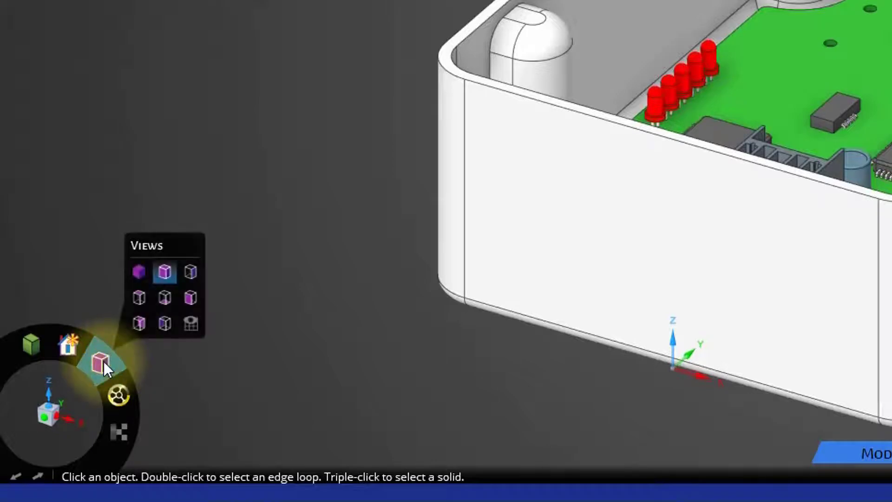
{"action": "left_click", "coordinate": [140, 324]}
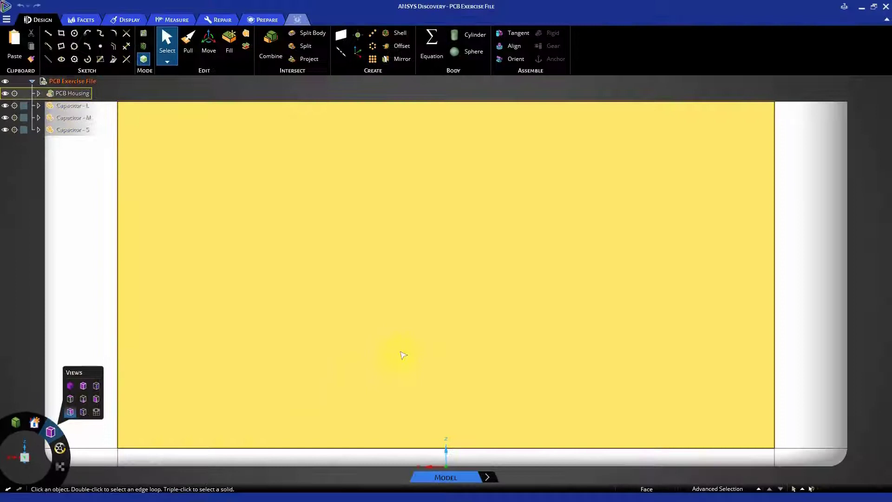
{"action": "scroll", "coordinate": [408, 331], "scroll_direction": "down", "scroll_amount": 5}
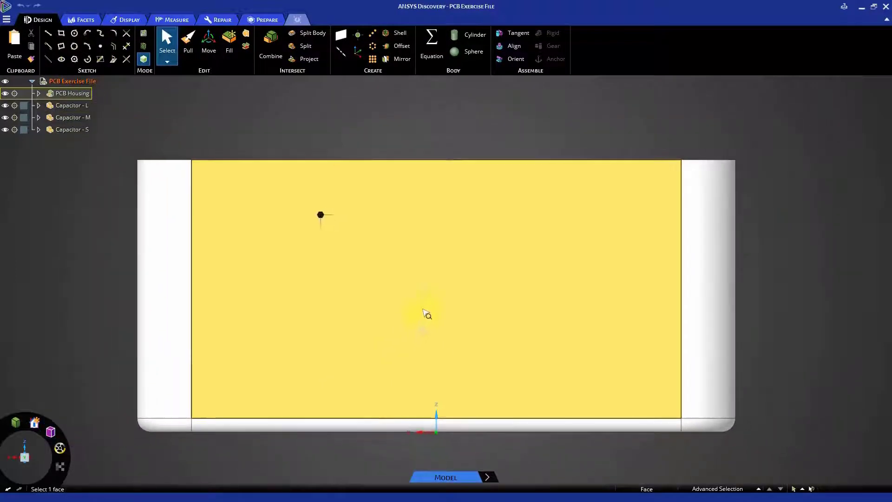
{"action": "left_click", "coordinate": [828, 299]}
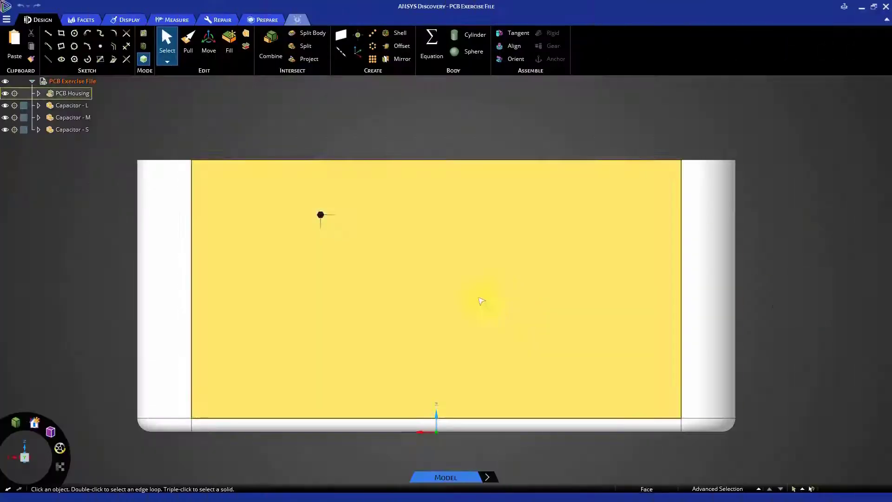
{"action": "left_click", "coordinate": [463, 296]}
Sketch a circle on the back wall centred at -10 mm and 10 mm from its top-left corner
{"action": "key", "text": "k"}
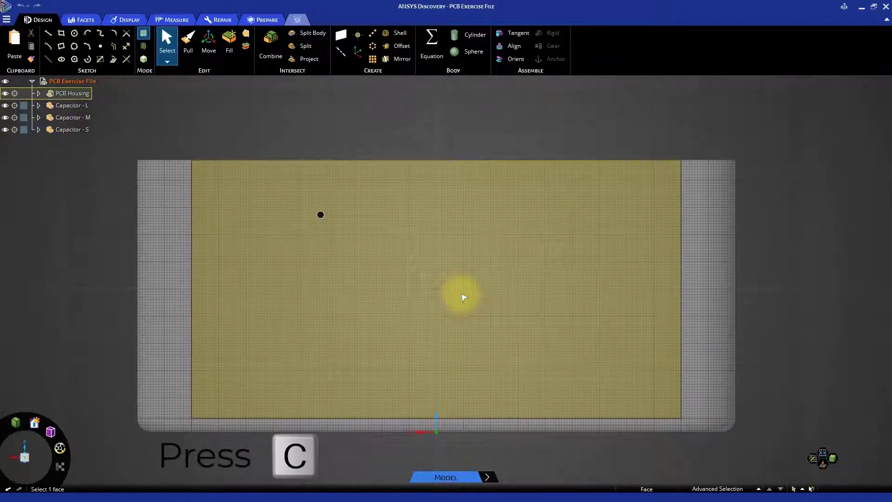
{"action": "key", "text": "c"}
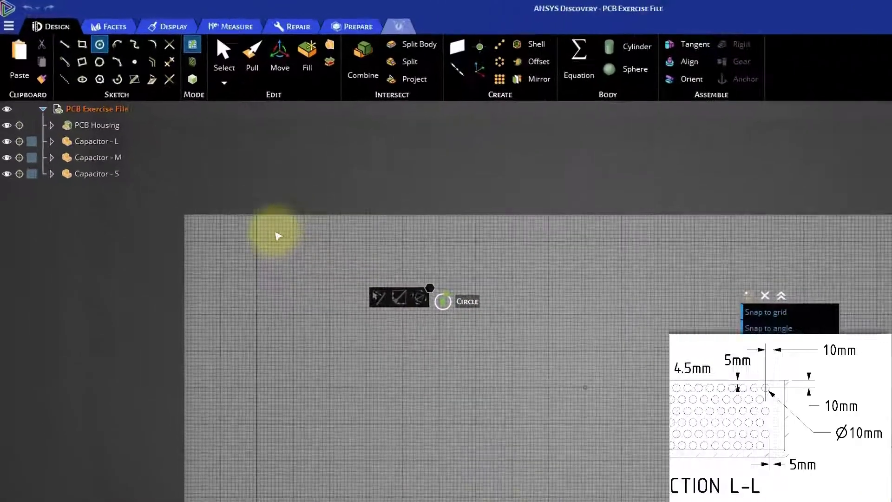
{"action": "key", "text": "shift"}
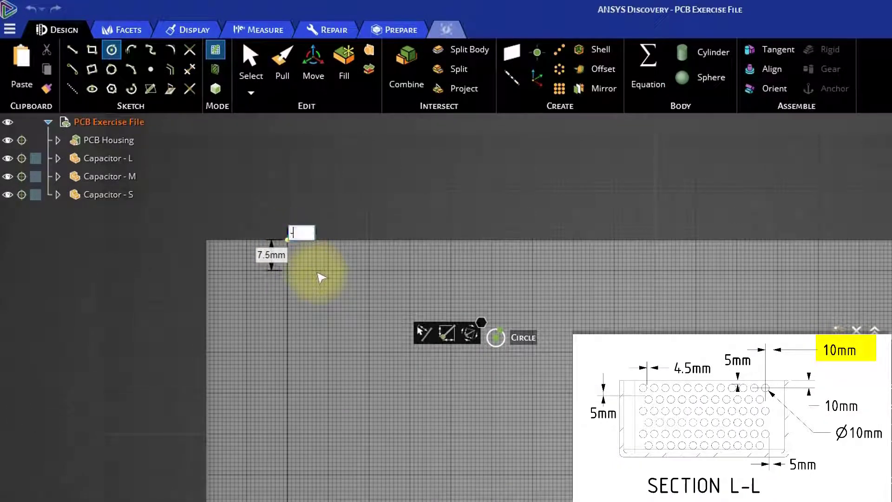
{"action": "key", "text": "Tab"}
{"action": "type", "text": "1"}
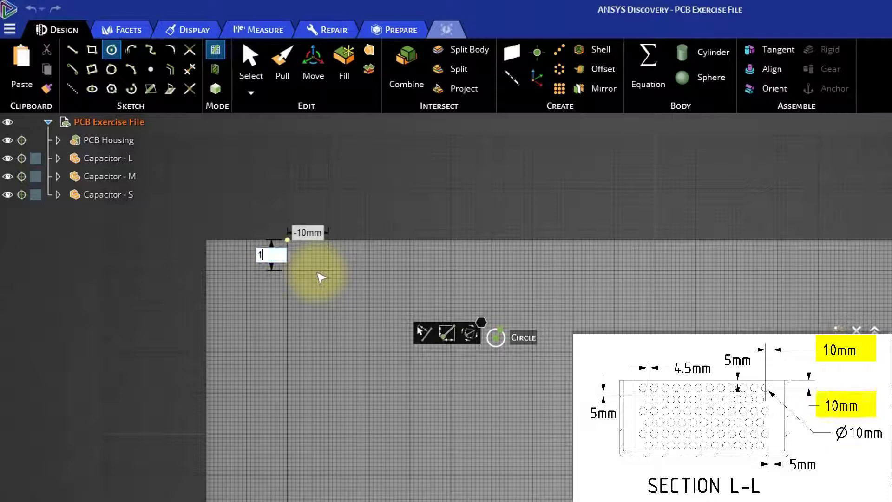
{"action": "key", "text": "Return"}
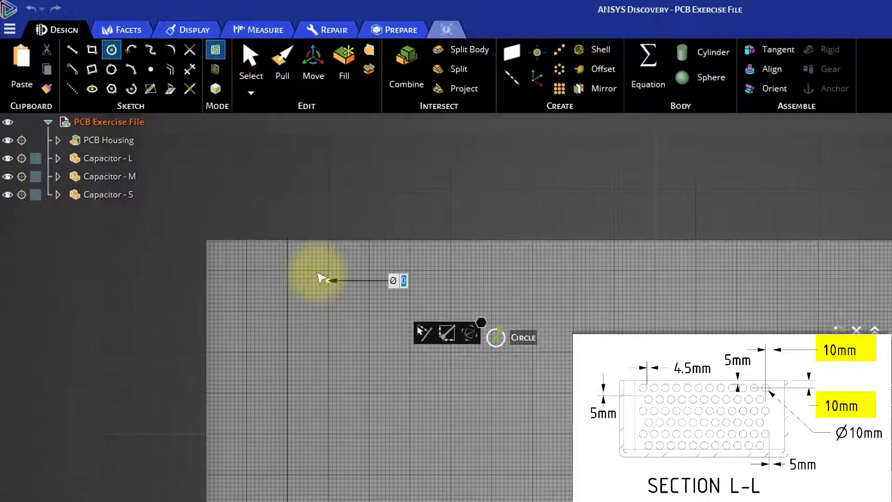
Give the circle a 10 mm diameter and pull it through the back wall as a hole
{"action": "type", "text": "1"}
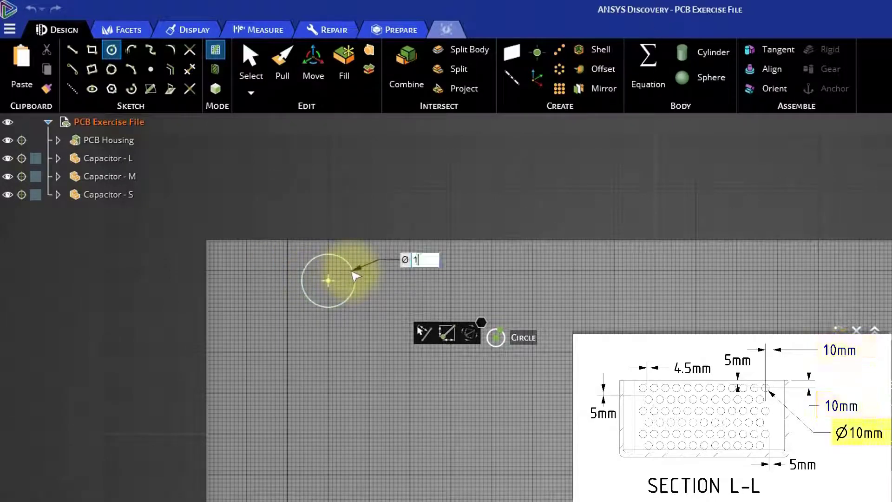
{"action": "type", "text": "0"}
{"action": "key", "text": "Return"}
{"action": "key", "text": "p"}
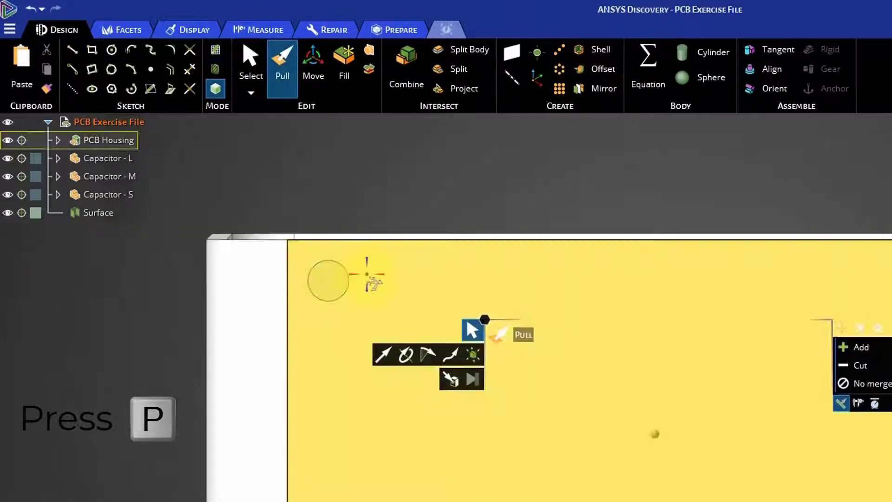
{"action": "left_click", "coordinate": [331, 281]}
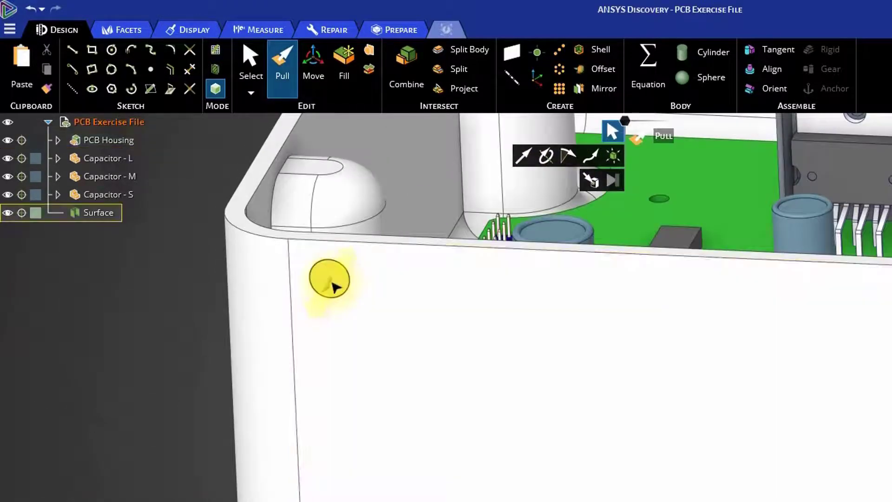
{"action": "left_click_drag", "start_coordinate": [334, 285], "coordinate": [354, 278]}
{"action": "left_click", "coordinate": [164, 412]}
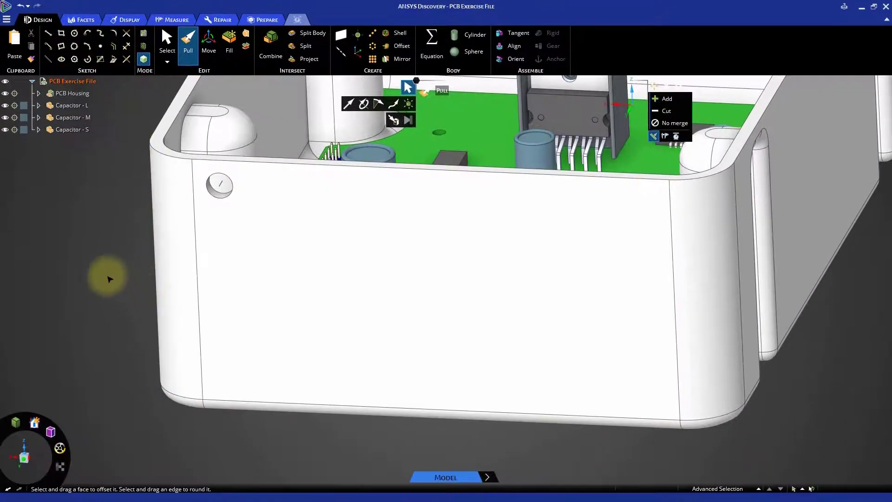
{"action": "key", "text": "s"}
{"action": "middle_click_drag", "start_coordinate": [107, 267], "coordinate": [108, 309], "text": "shift"}
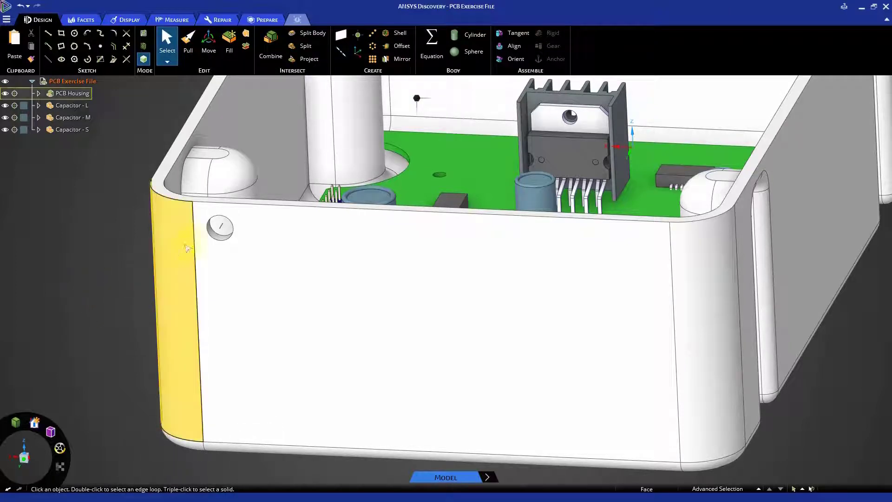
Select the 10 mm hole and start a Fill Pattern from it
{"action": "left_click", "coordinate": [218, 238]}
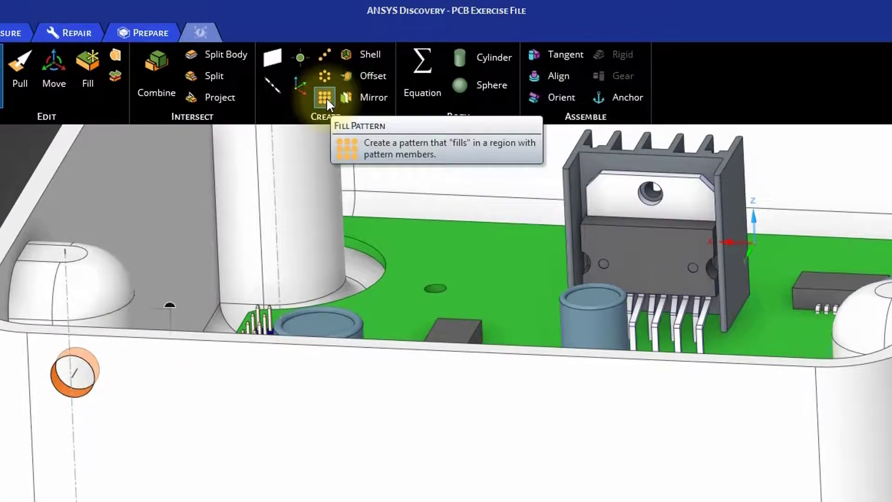
{"action": "left_click", "coordinate": [348, 78]}
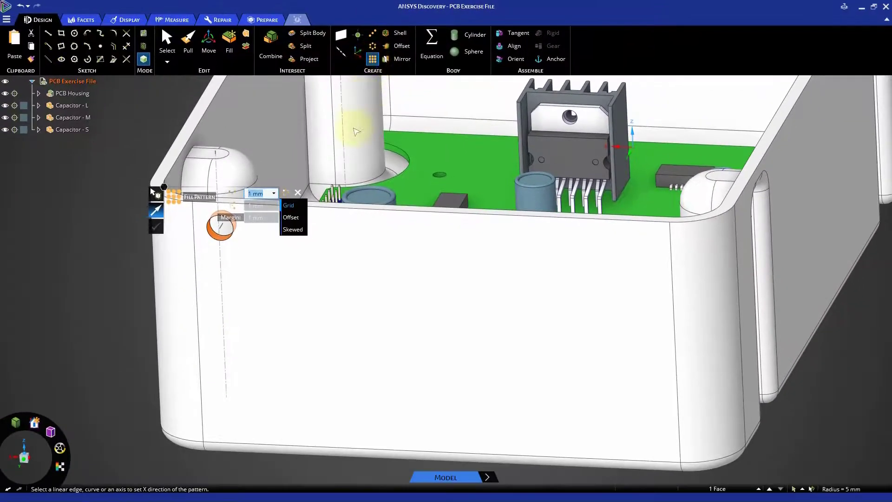
{"action": "mouse_move", "coordinate": [376, 278]}
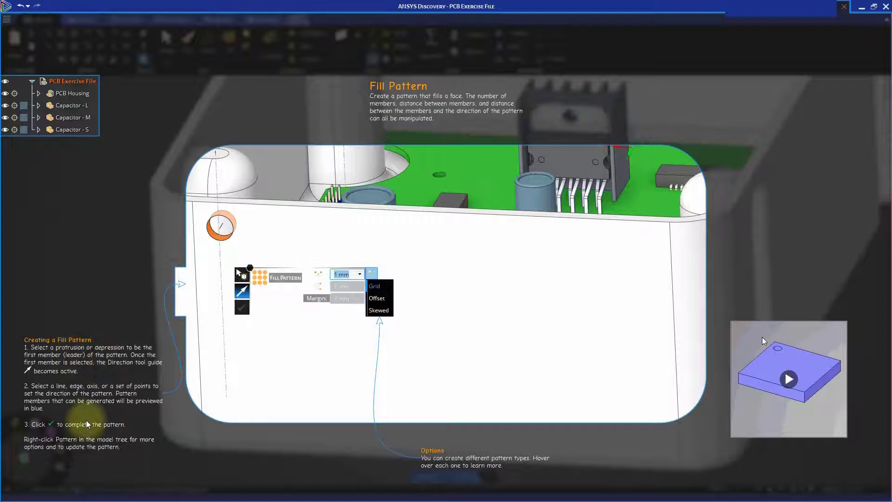
Dismiss the Fill Pattern help overlay with F1
{"action": "mouse_move", "coordinate": [377, 294]}
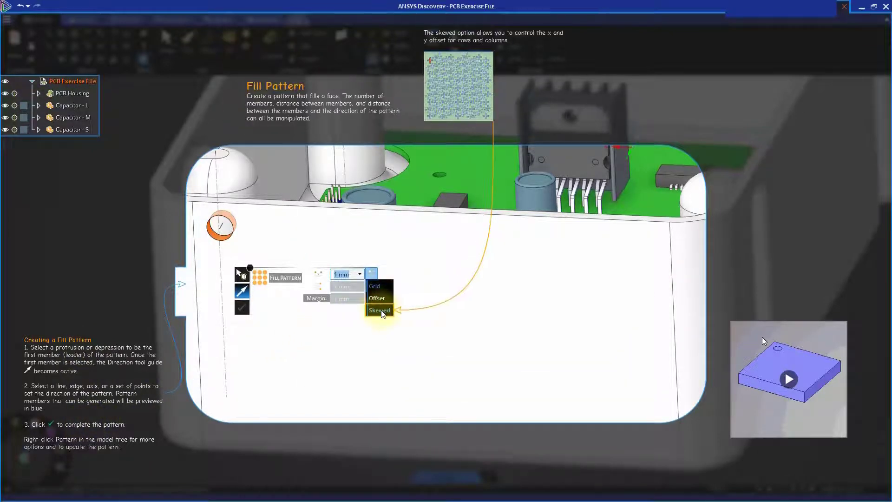
{"action": "key", "text": "F1"}
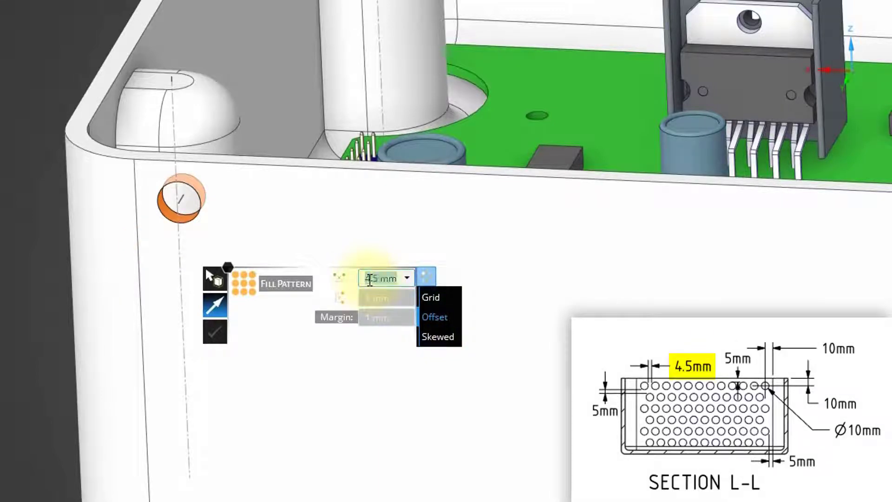
Give the Offset pattern 5 mm second spacing and 5 mm margin, align it to the top edge, and apply
{"action": "double_click", "coordinate": [371, 299]}
{"action": "type", "text": "5"}
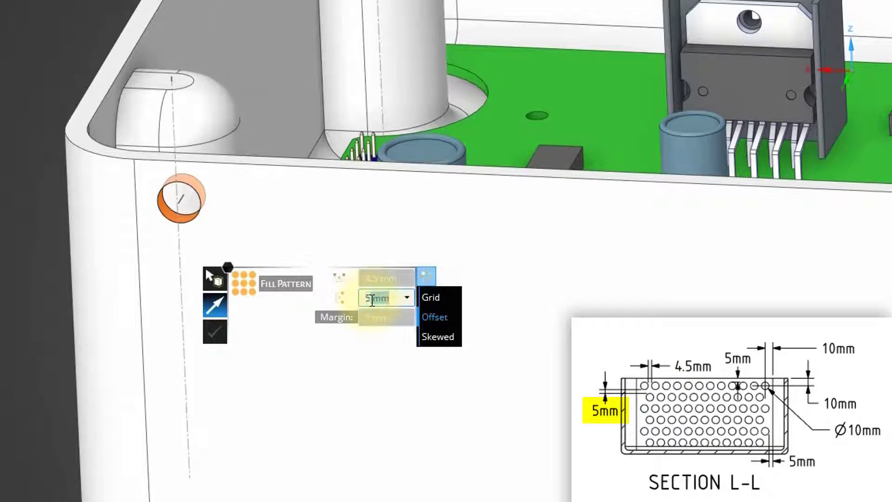
{"action": "double_click", "coordinate": [371, 316]}
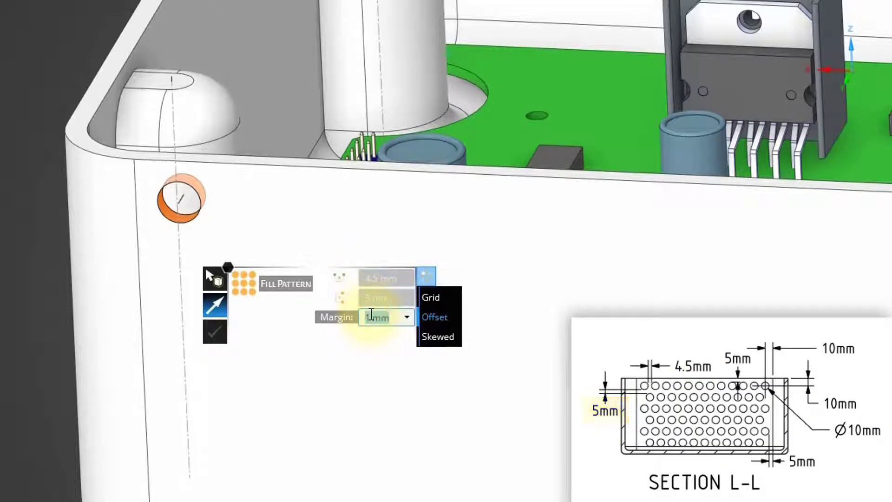
{"action": "type", "text": "5"}
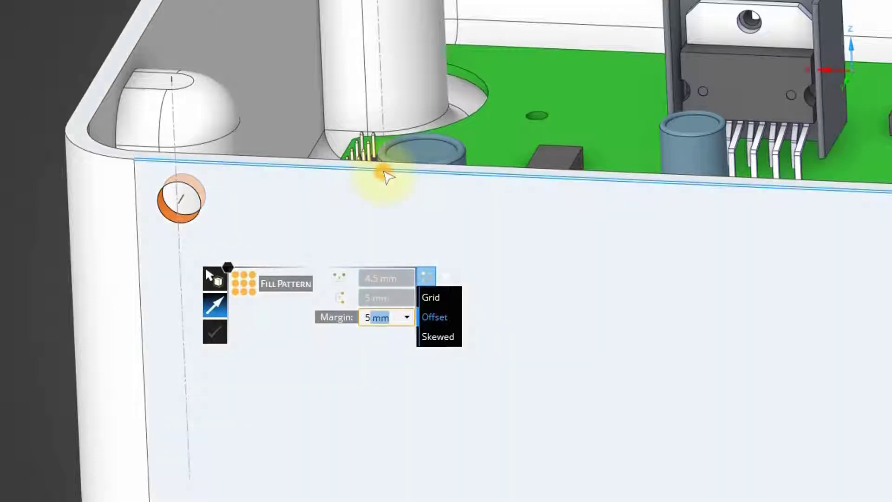
{"action": "left_click", "coordinate": [384, 176]}
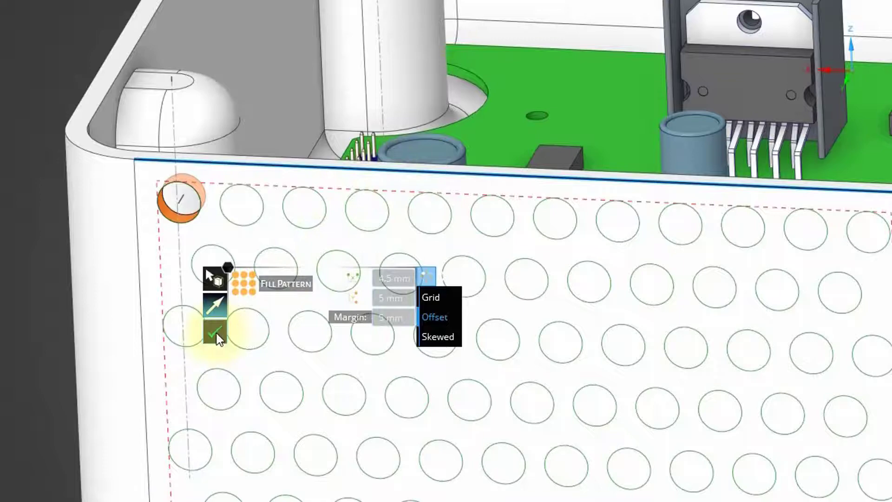
{"action": "left_click", "coordinate": [215, 331]}
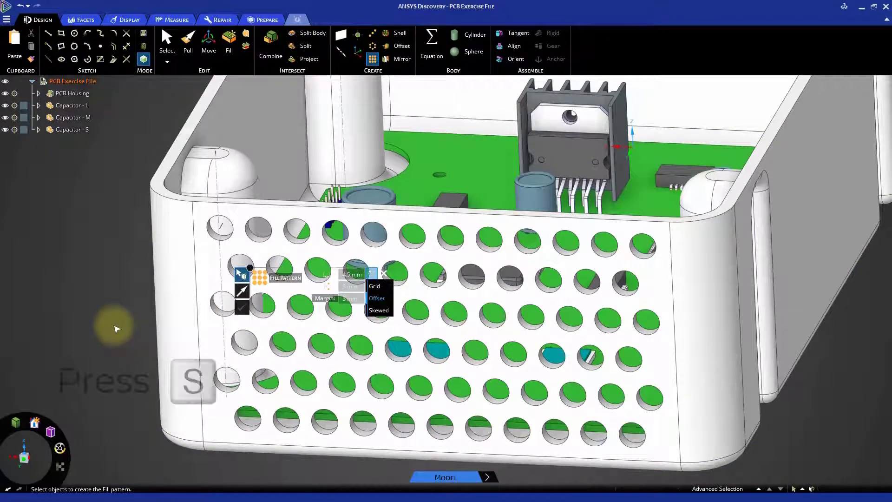
Exit the pattern tool and return to the home view to inspect the vented back wall
{"action": "key", "text": "s"}
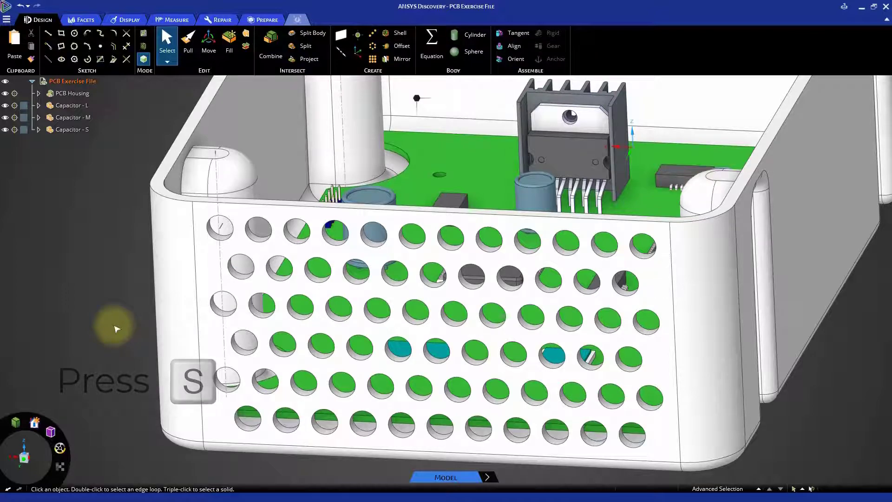
{"action": "key", "text": "h"}
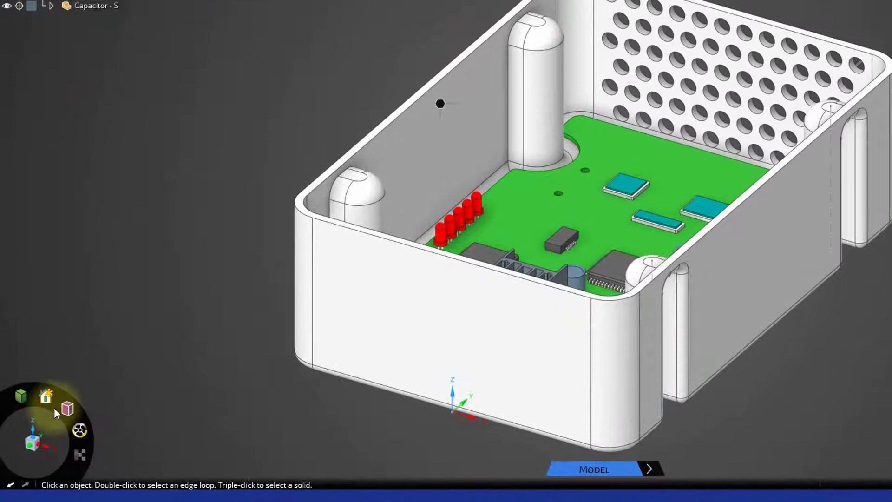
Switch to the front view and start a circle sketch on the housing's front wall
{"action": "left_click", "coordinate": [32, 446]}
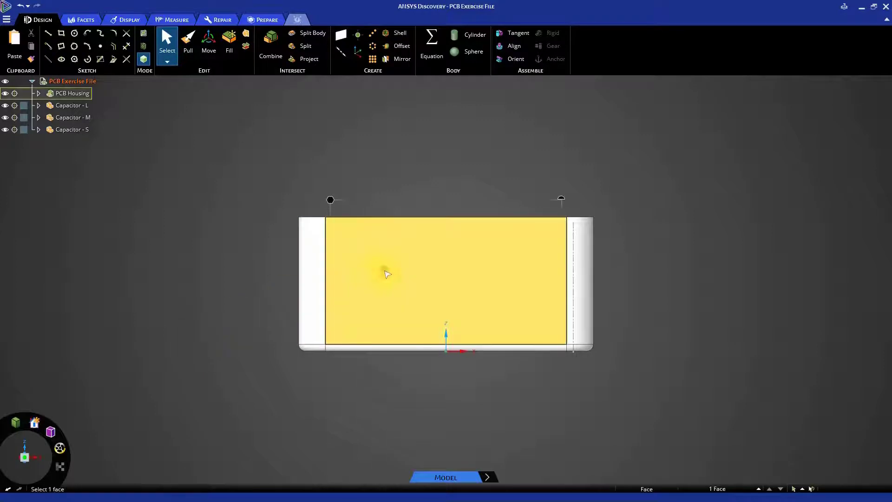
{"action": "left_click", "coordinate": [385, 272]}
{"action": "key", "text": "k"}
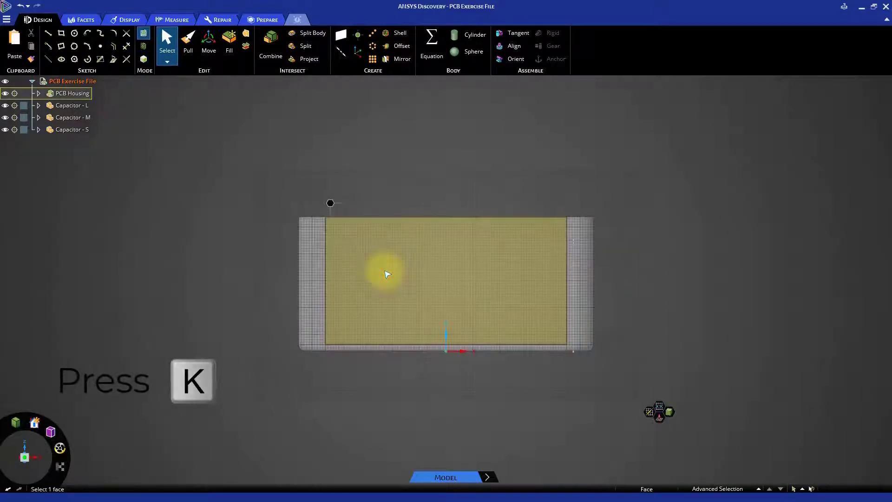
{"action": "key", "text": "c"}
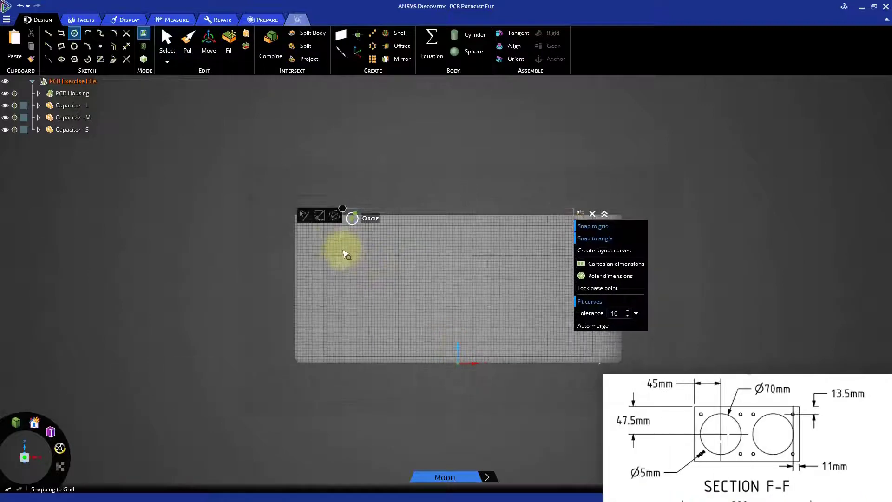
Sketch a 70 mm fan circle centred -45 mm from the front wall's top-left corner
{"action": "scroll", "coordinate": [357, 252], "scroll_direction": "up", "scroll_amount": 3}
{"action": "key", "text": "shift"}
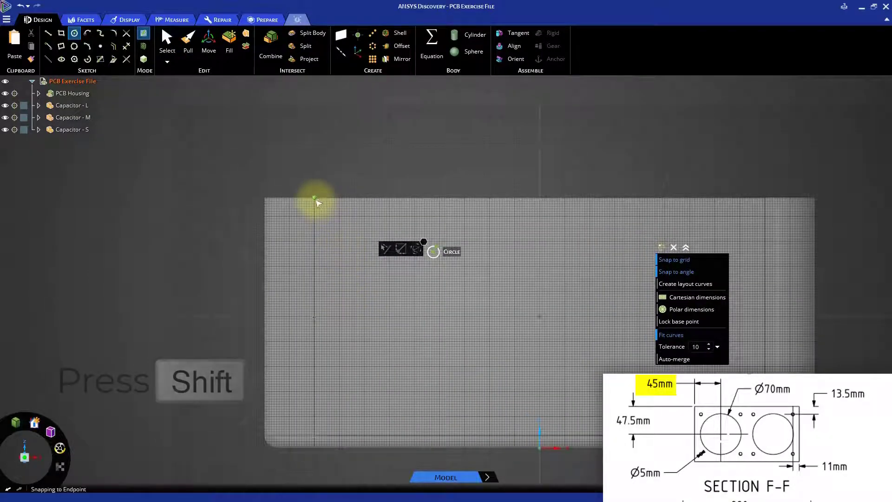
{"action": "type", "text": "-"}
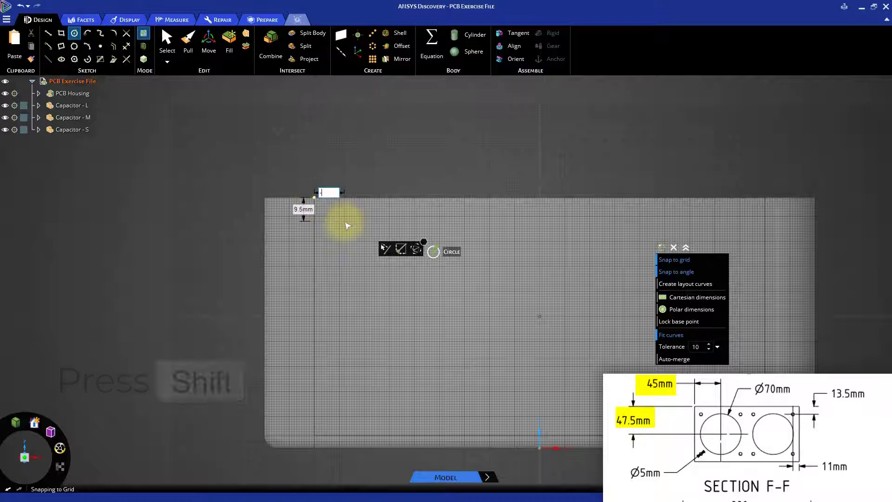
{"action": "type", "text": "45"}
{"action": "key", "text": "Tab"}
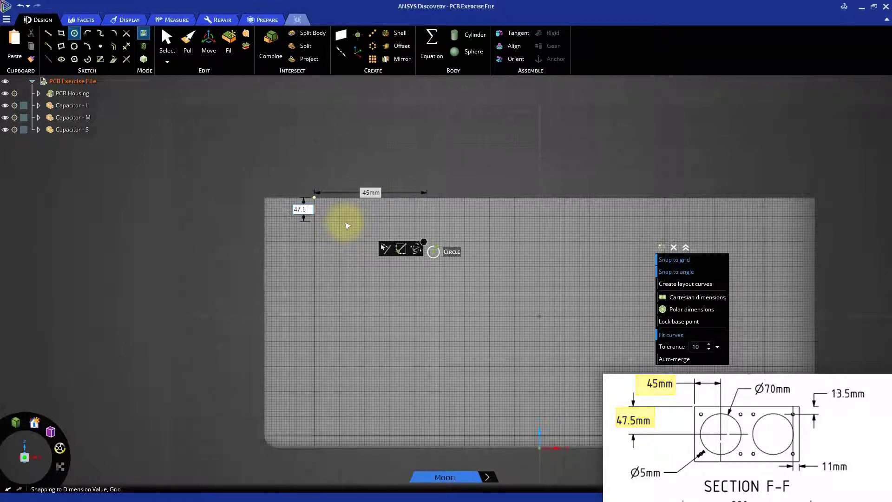
{"action": "key", "text": "Return"}
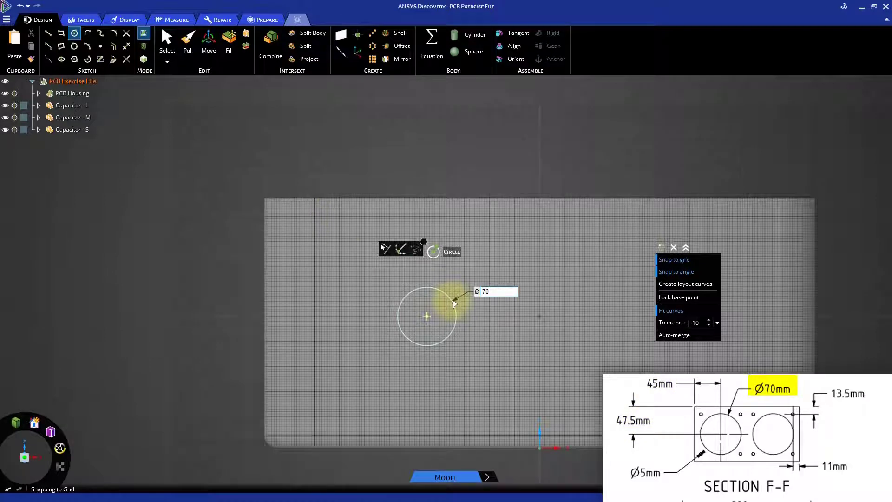
{"action": "type", "text": "70"}
{"action": "key", "text": "Return"}
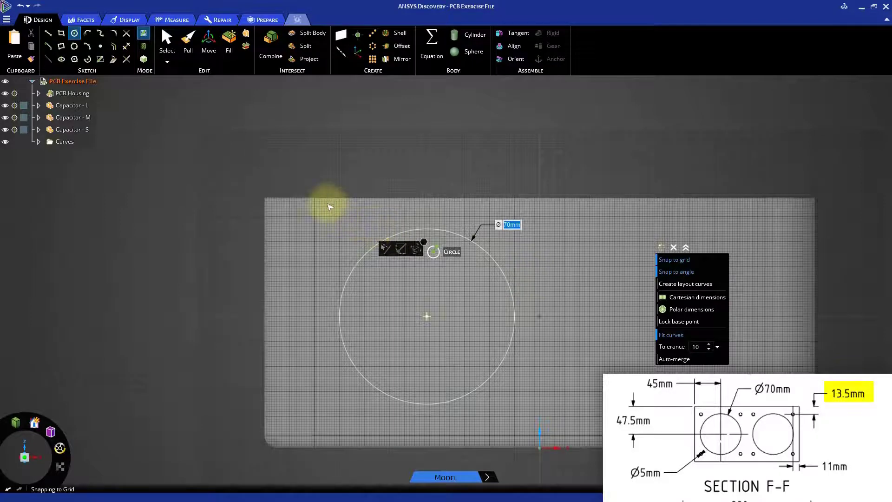
Add a 5 mm mounting-hole circle at -11 mm and 13.5 mm offsets from the corner
{"action": "key", "text": "shift"}
{"action": "type", "text": "-5mm"}
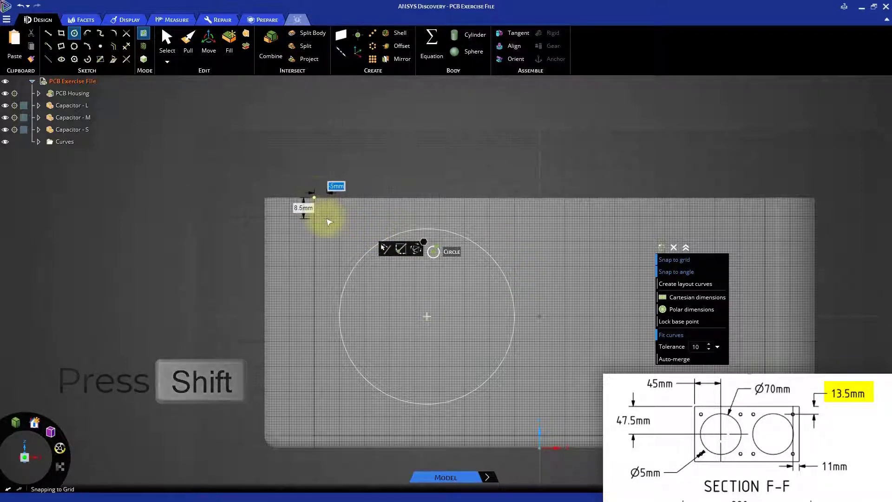
{"action": "key", "text": "Tab"}
{"action": "type", "text": "1"}
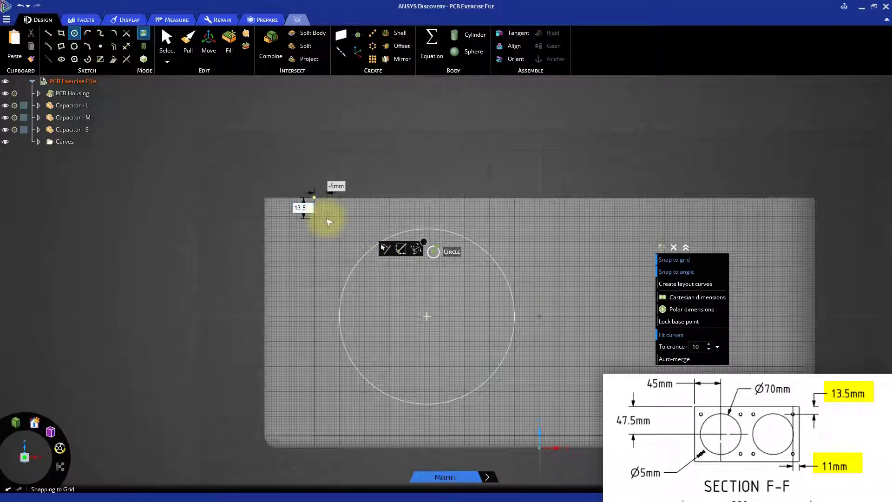
{"action": "type", "text": "3.5"}
{"action": "key", "text": "Tab"}
{"action": "key", "text": "BackSpace"}
{"action": "type", "text": "-11"}
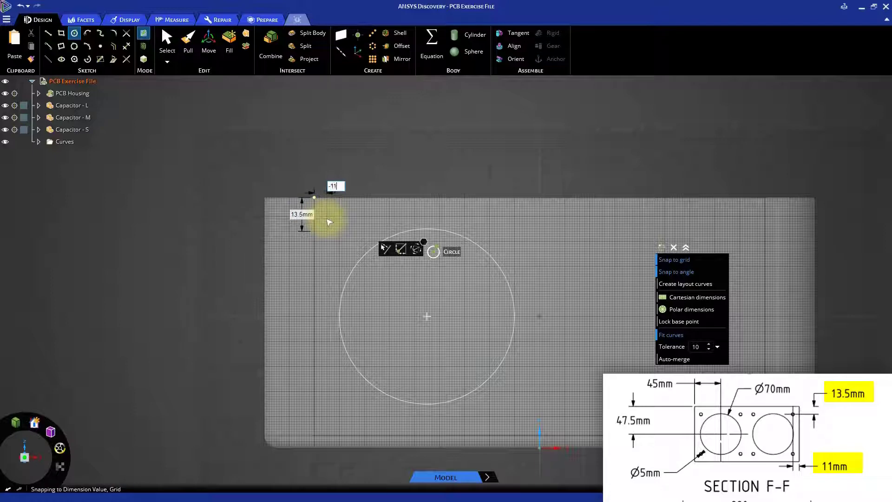
{"action": "key", "text": "Return"}
{"action": "type", "text": "5"}
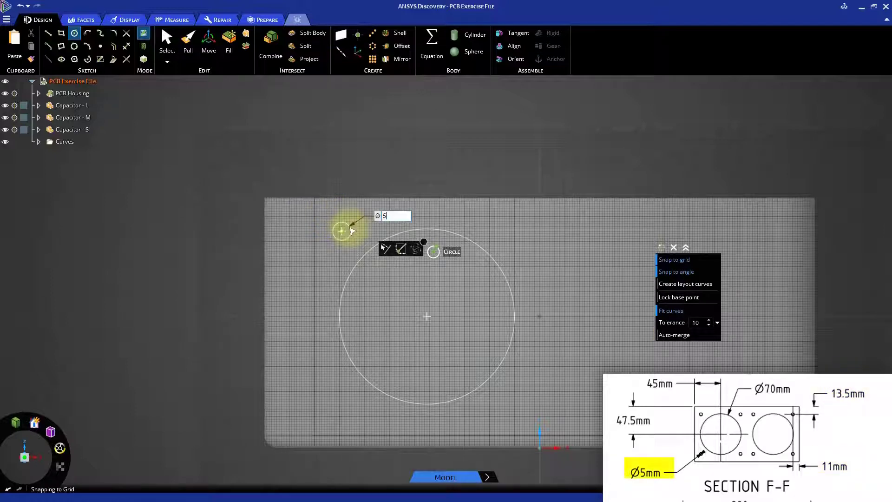
{"action": "key", "text": "Return"}
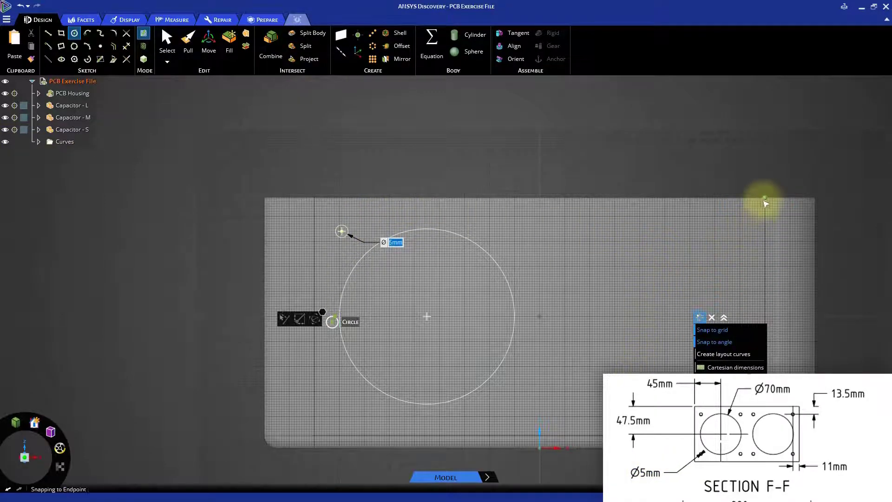
Sketch the second 70 mm fan circle at 47.5 mm and 45 mm offsets from the top-right corner
{"action": "key", "text": "shift"}
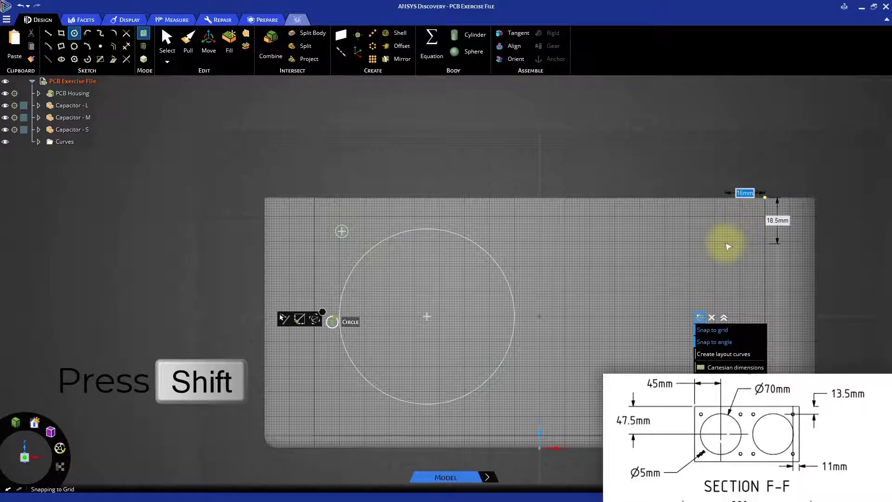
{"action": "type", "text": "4"}
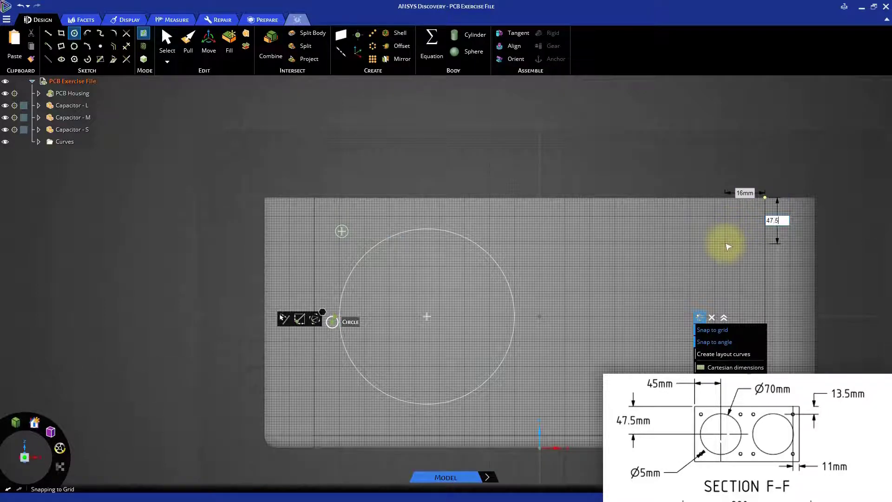
{"action": "type", "text": "7.5"}
{"action": "key", "text": "Tab"}
{"action": "type", "text": "4"}
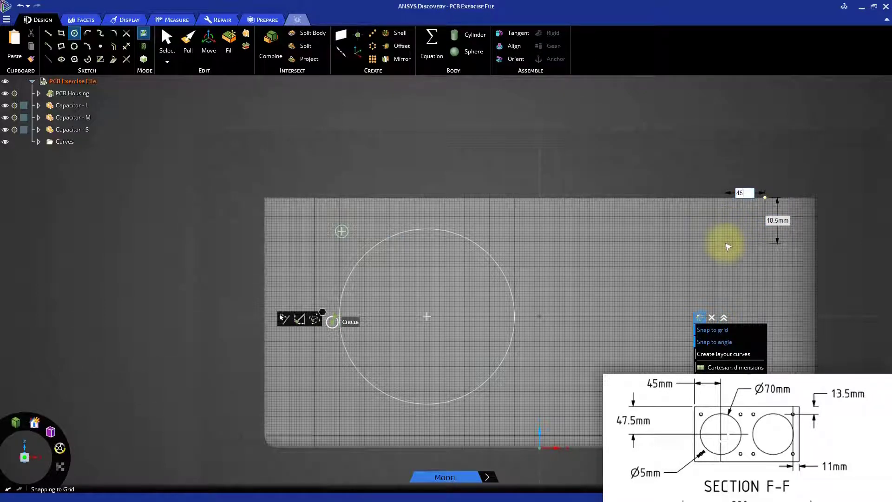
{"action": "type", "text": "5"}
{"action": "key", "text": "Return"}
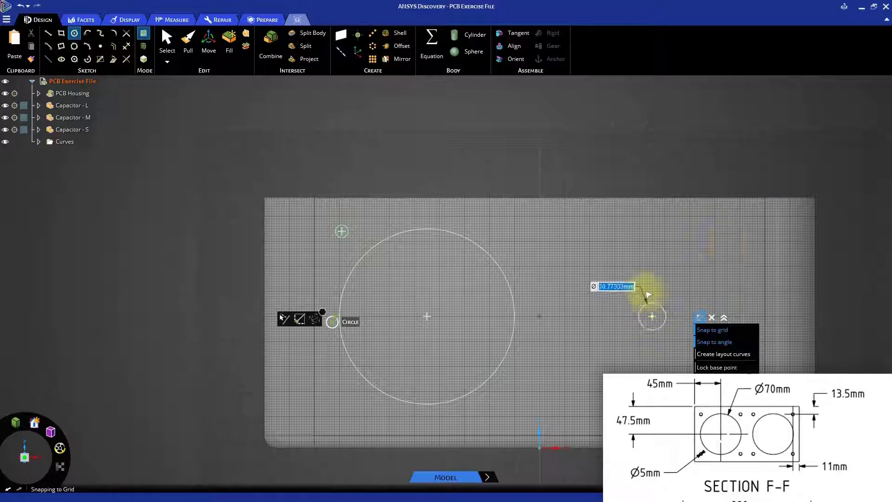
{"action": "type", "text": "70"}
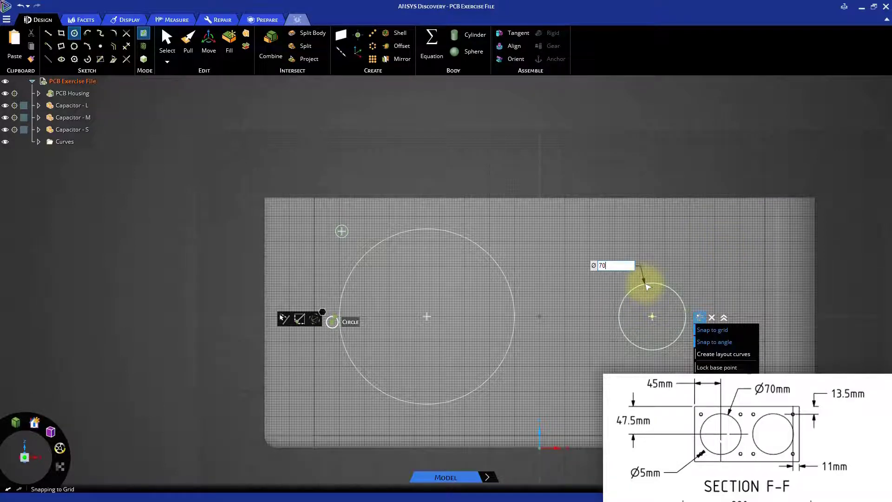
{"action": "key", "text": "Return"}
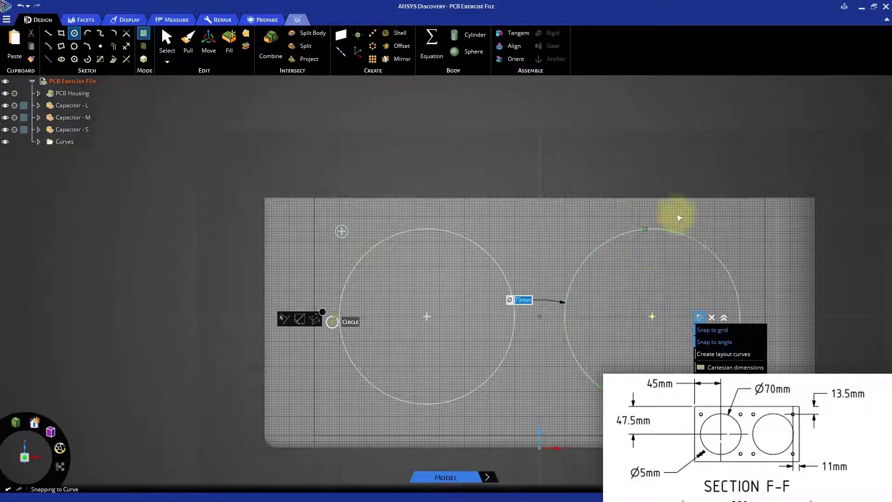
Place the centre of the top-right 5 mm mounting-hole circle from the corner
{"action": "key", "text": "shift"}
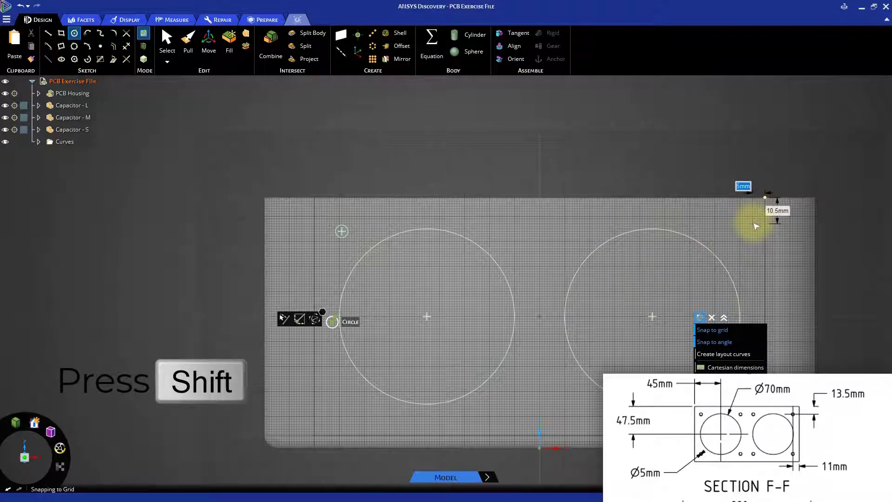
{"action": "type", "text": "1"}
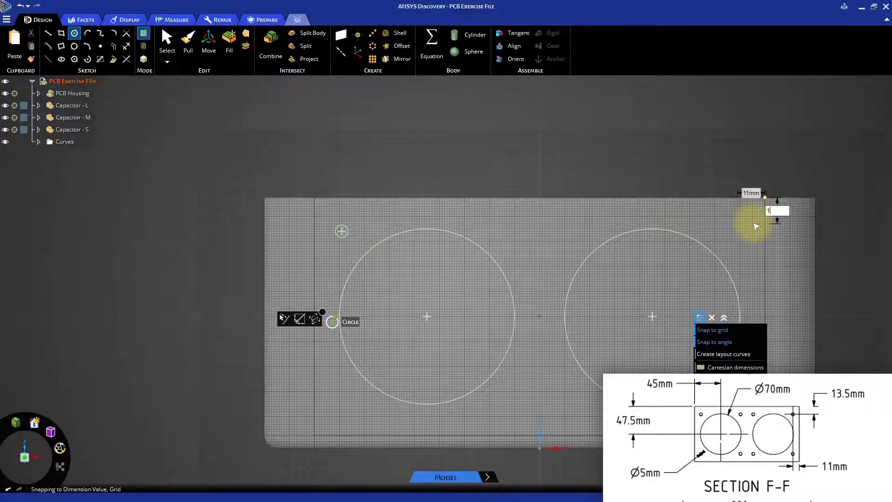
{"action": "key", "text": "Return"}
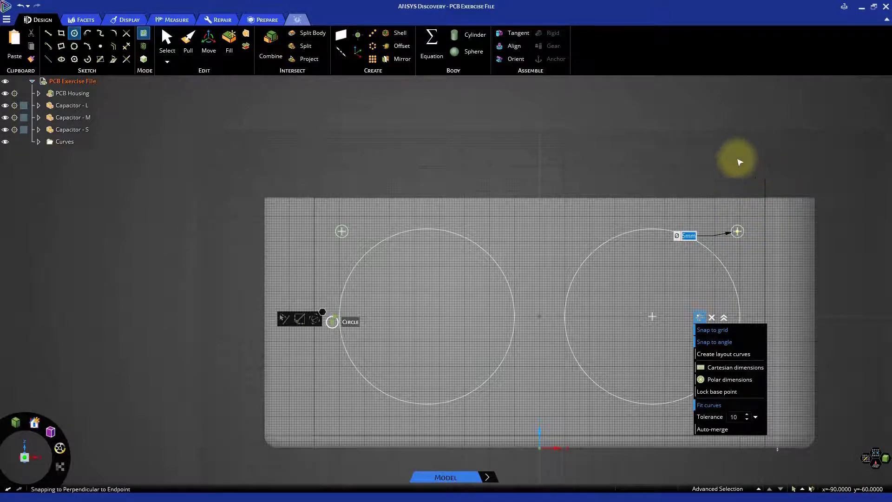
Pull the two 70 mm fan circles and two 5 mm mounting-hole circles through the front wall
{"action": "left_click", "coordinate": [187, 41]}
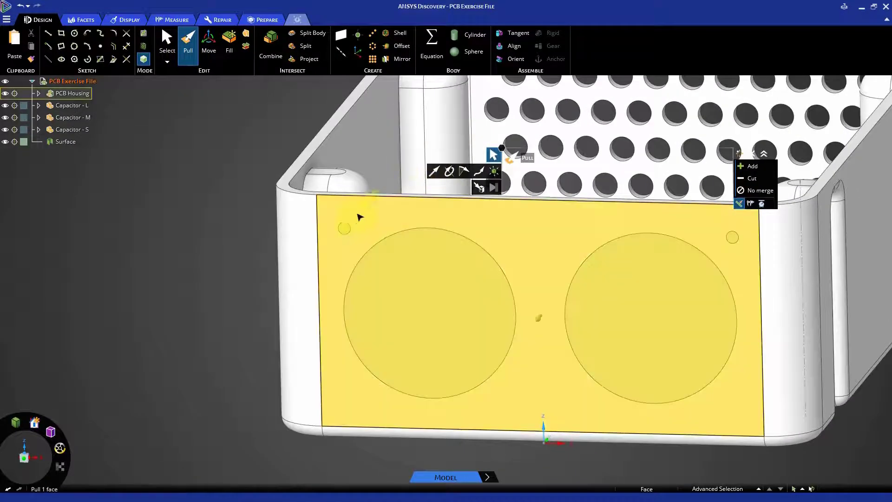
{"action": "left_click", "coordinate": [344, 228], "text": "ctrl"}
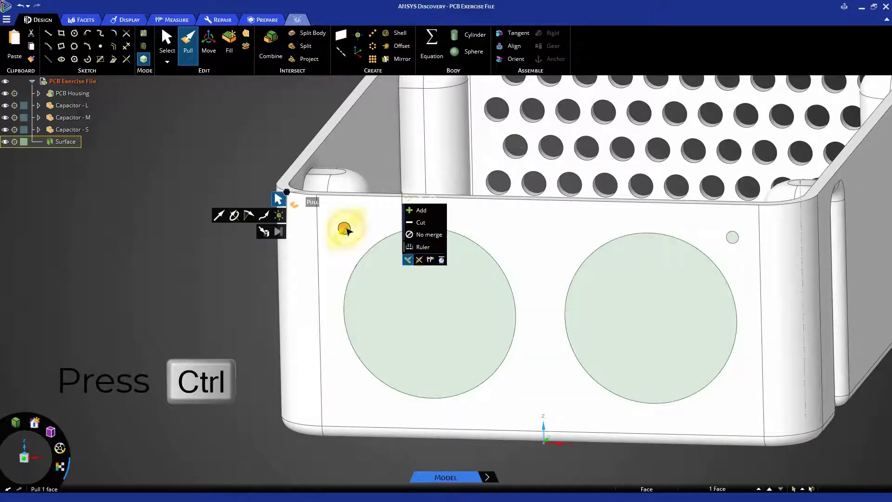
{"action": "left_click", "coordinate": [423, 298], "text": "ctrl"}
{"action": "left_click", "coordinate": [624, 314], "text": "ctrl"}
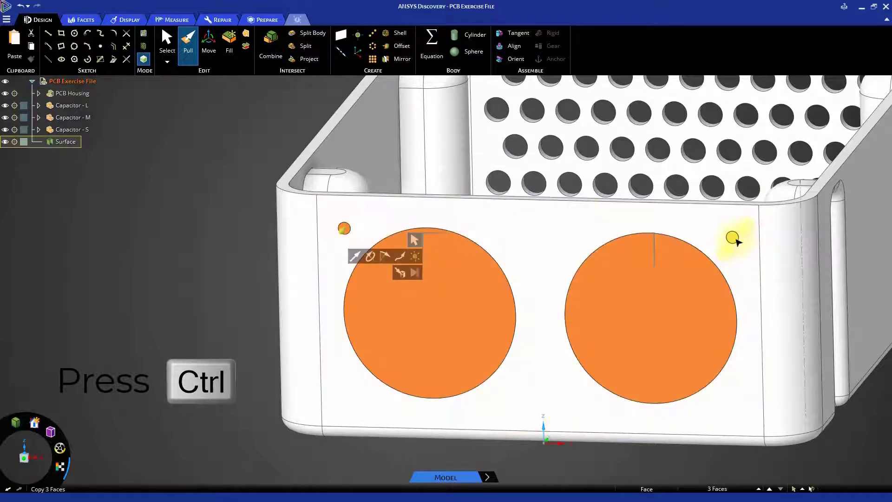
{"action": "left_click", "coordinate": [732, 237], "text": "ctrl"}
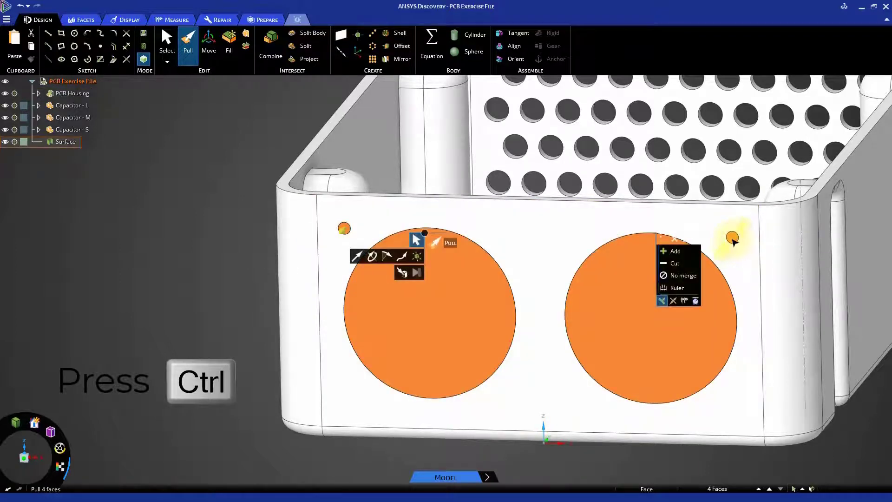
{"action": "left_click_drag", "start_coordinate": [733, 238], "coordinate": [747, 231]}
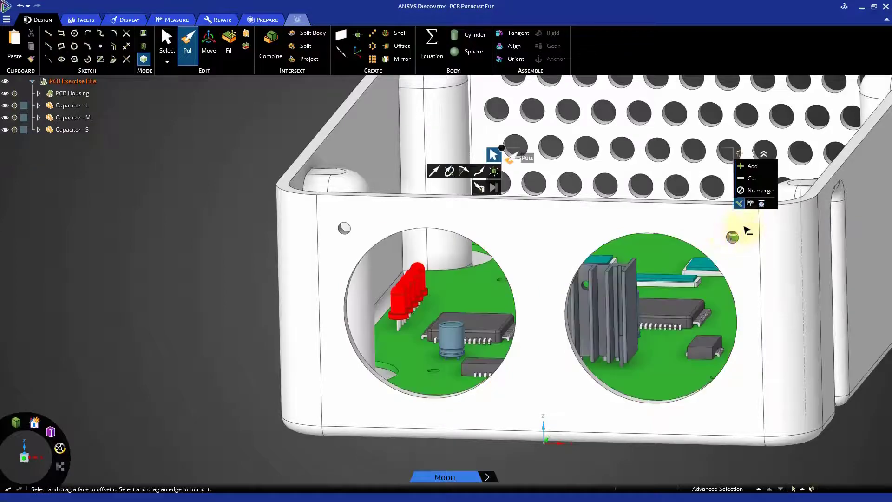
{"action": "mouse_move", "coordinate": [212, 274]}
{"action": "middle_mouse_down"}
{"action": "mouse_move", "coordinate": [224, 284]}
{"action": "mouse_move", "coordinate": [219, 296]}
{"action": "mouse_move", "coordinate": [199, 285]}
{"action": "middle_mouse_up"}
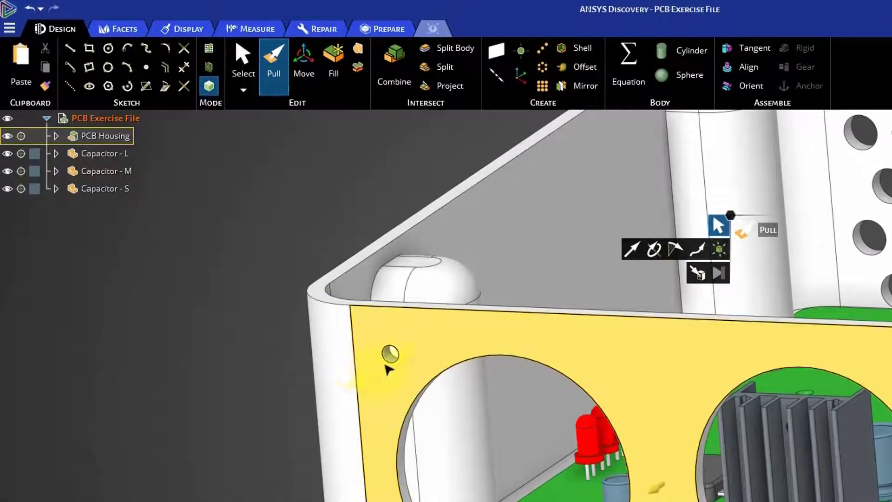
Circular-pattern the top-left 5 mm hole 4 times over 360° around the left fan hole edge
{"action": "left_click", "coordinate": [390, 368]}
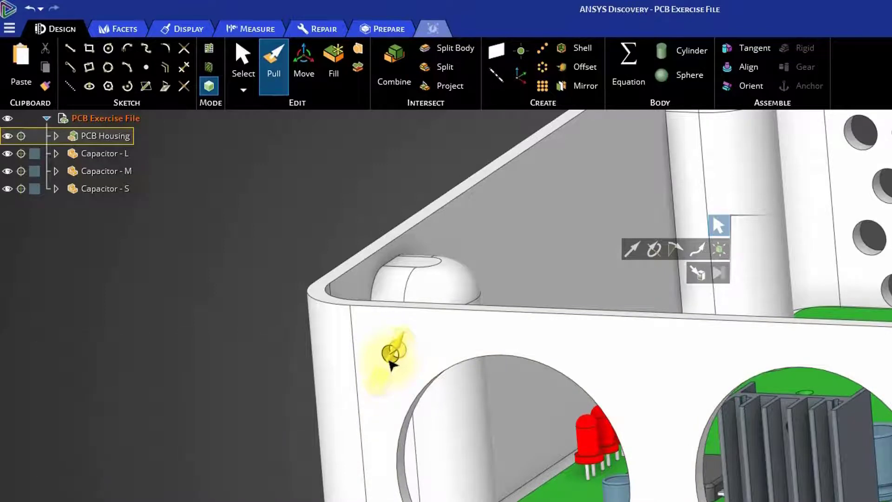
{"action": "left_click", "coordinate": [390, 362]}
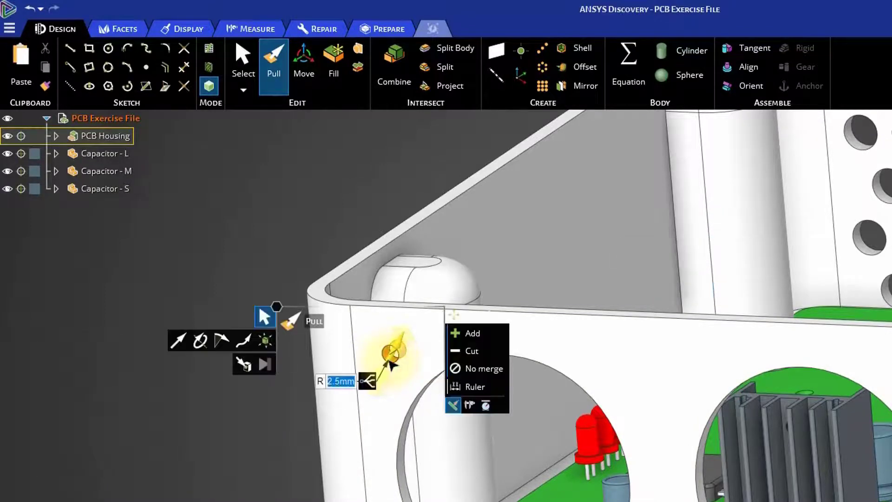
{"action": "left_click", "coordinate": [546, 66]}
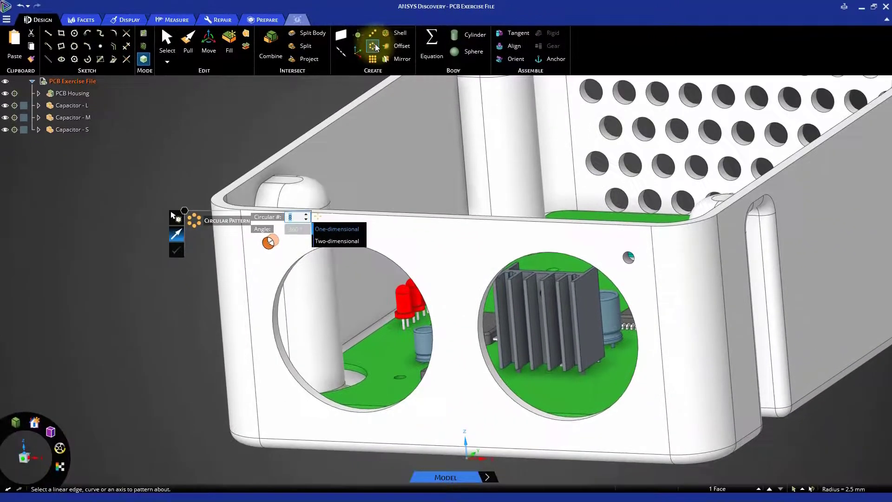
{"action": "left_click", "coordinate": [388, 260]}
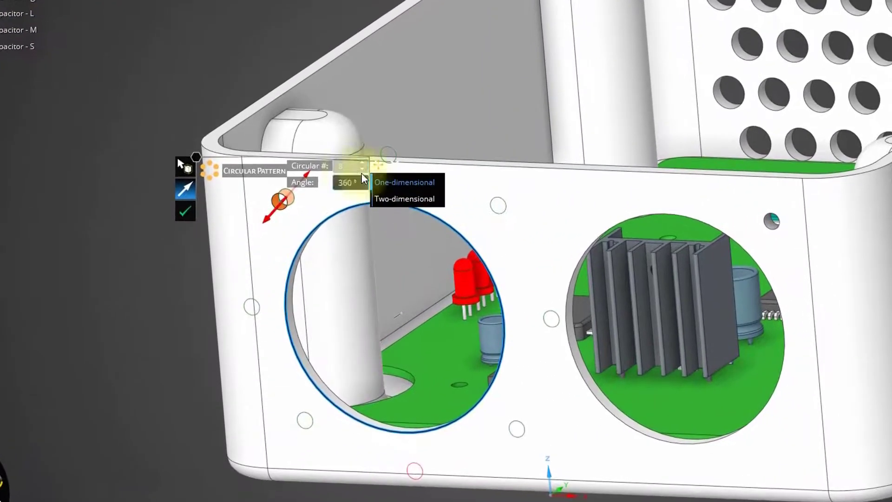
{"action": "left_click", "coordinate": [321, 218]}
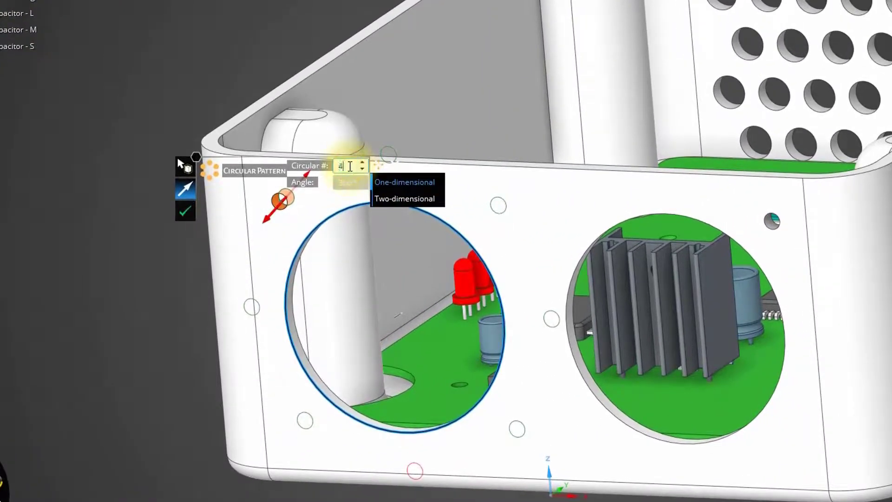
{"action": "left_click", "coordinate": [356, 184]}
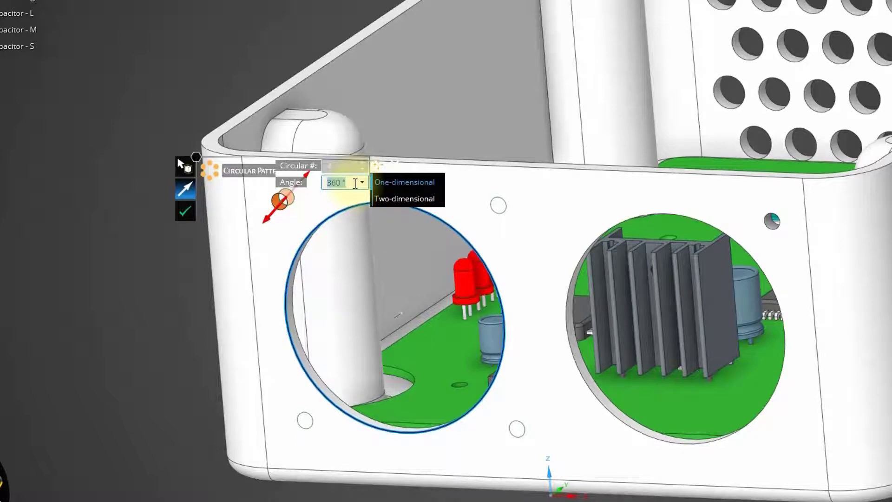
{"action": "left_click", "coordinate": [182, 214]}
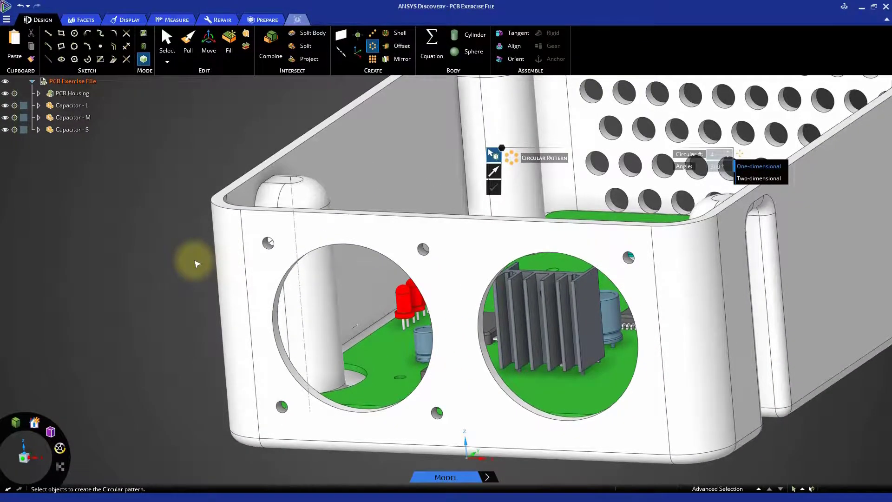
Exit the Circular Pattern tool and return to the home isometric view of the housing
{"action": "key", "text": "Escape"}
{"action": "key", "text": "h"}
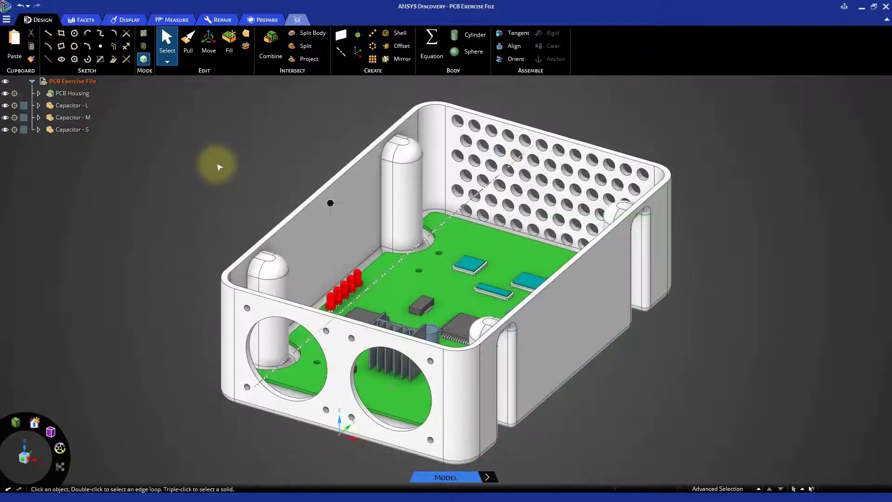